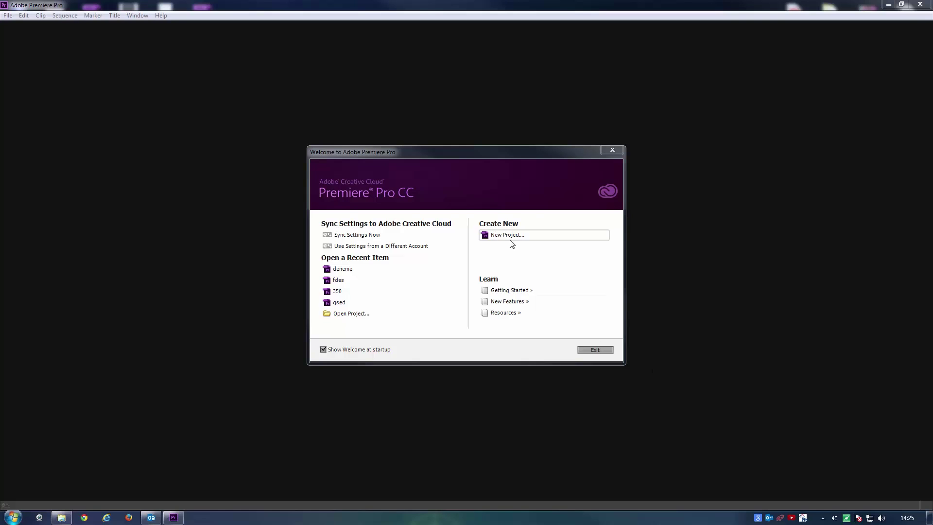
Create a new project named deneme on the Desktop, overwriting the existing file
left_click(507, 236)
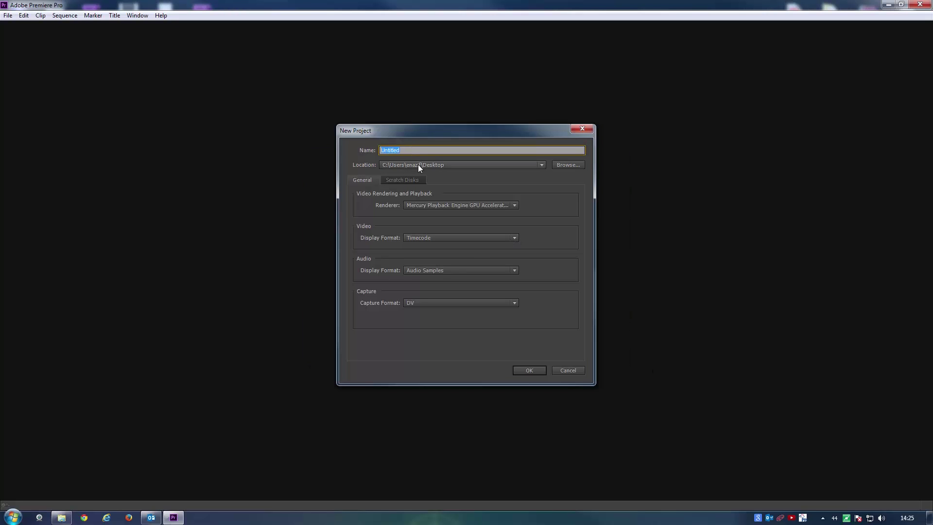
type("deneme")
left_click(528, 373)
left_click(499, 270)
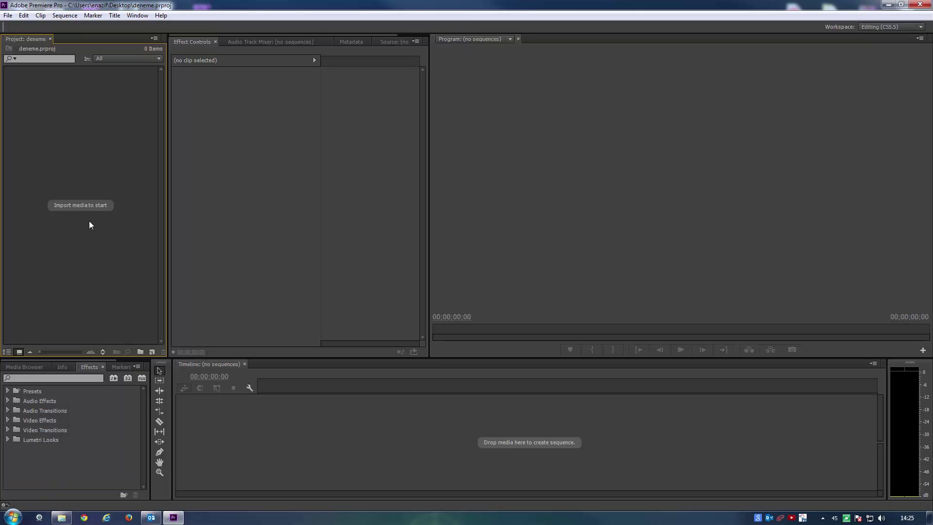
Import the video 00001.mp4 from the Desktop through the Import dialog
double_click(69, 226)
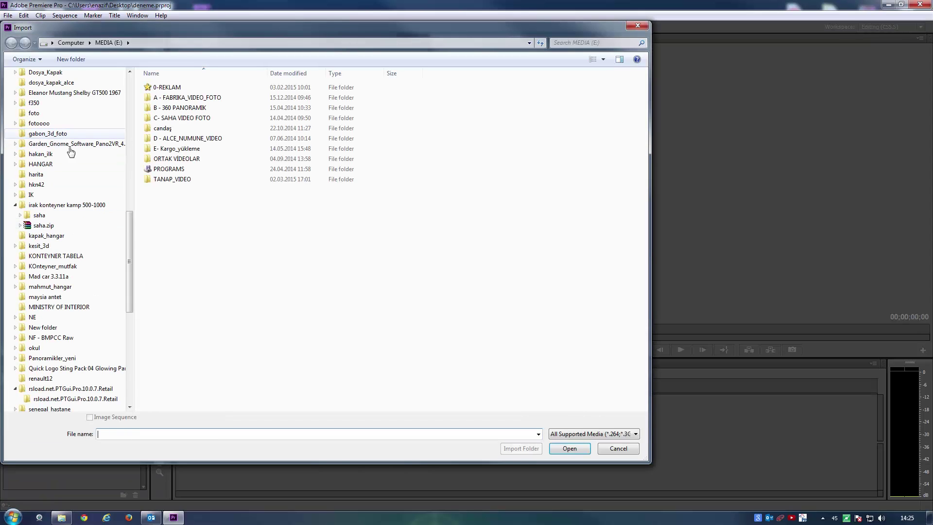
left_click_drag(135, 204, 131, 85)
left_click(105, 117)
left_click(165, 154)
scroll(165, 154, "up", 10)
left_click(165, 154)
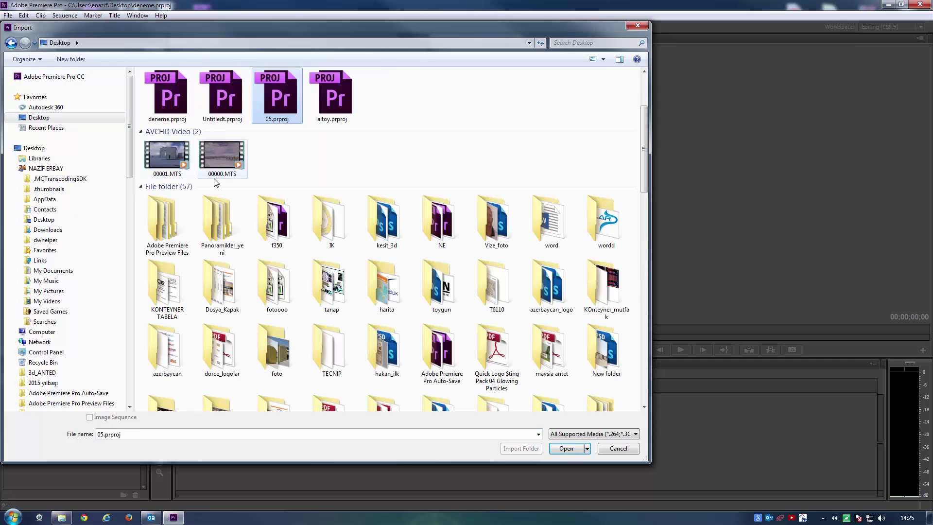
scroll(215, 185, "down", 10)
left_click(164, 95)
double_click(165, 95)
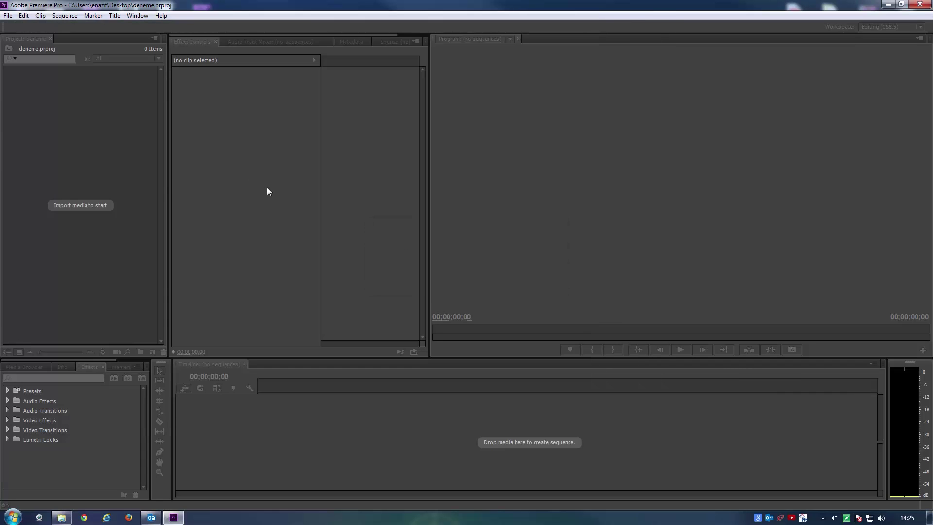
left_click_drag(274, 427, 275, 424)
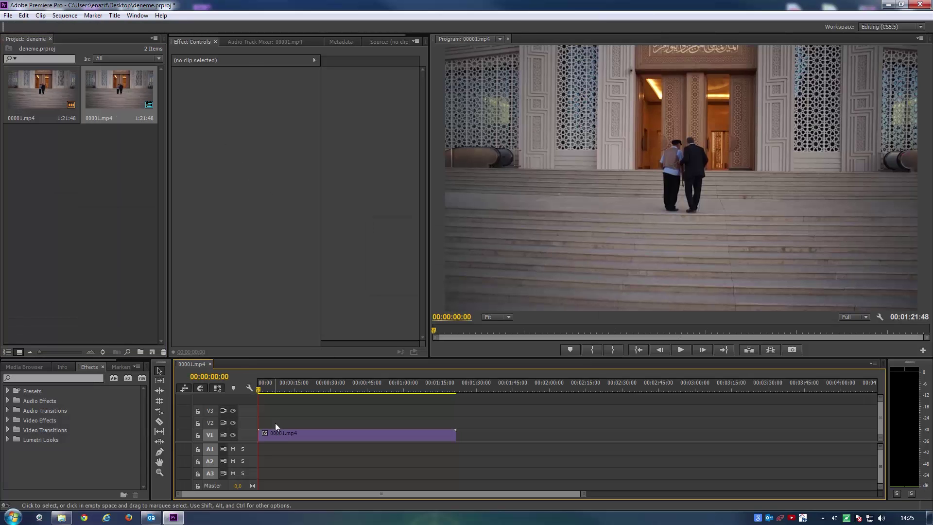
mouse_move(257, 389)
left_mouse_down()
mouse_move(407, 391)
mouse_move(399, 391)
left_mouse_up()
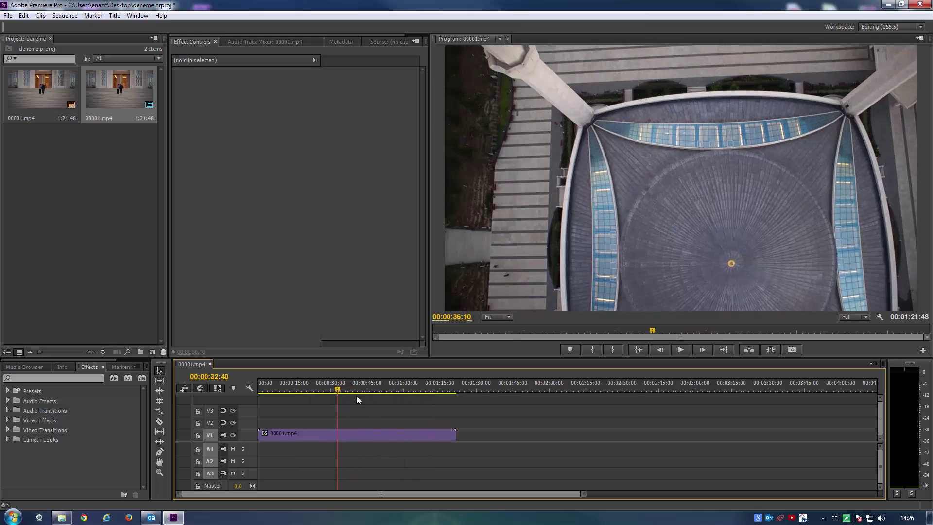
left_click(681, 350)
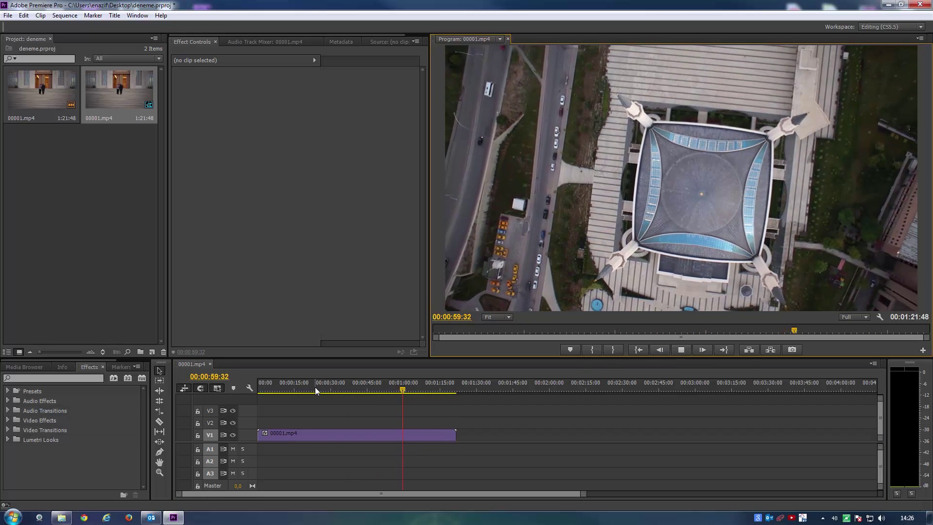
left_click(316, 387)
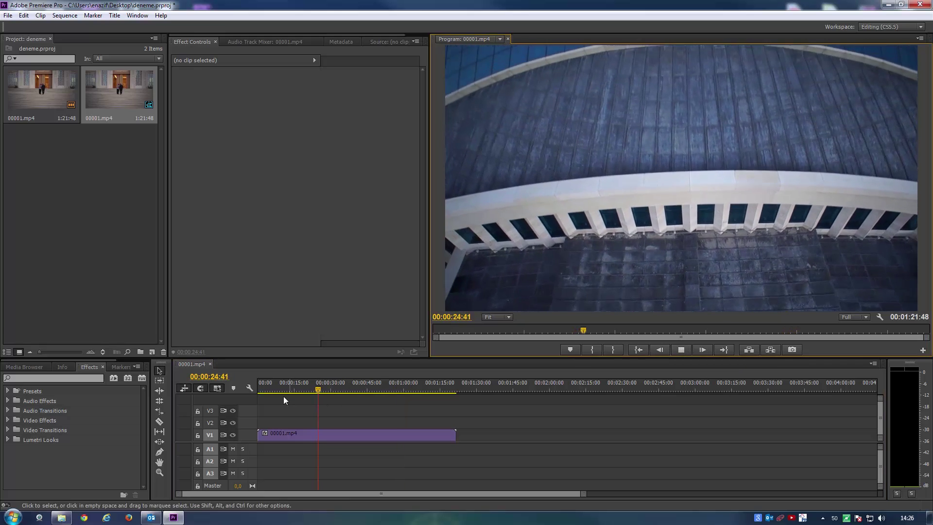
left_click(264, 389)
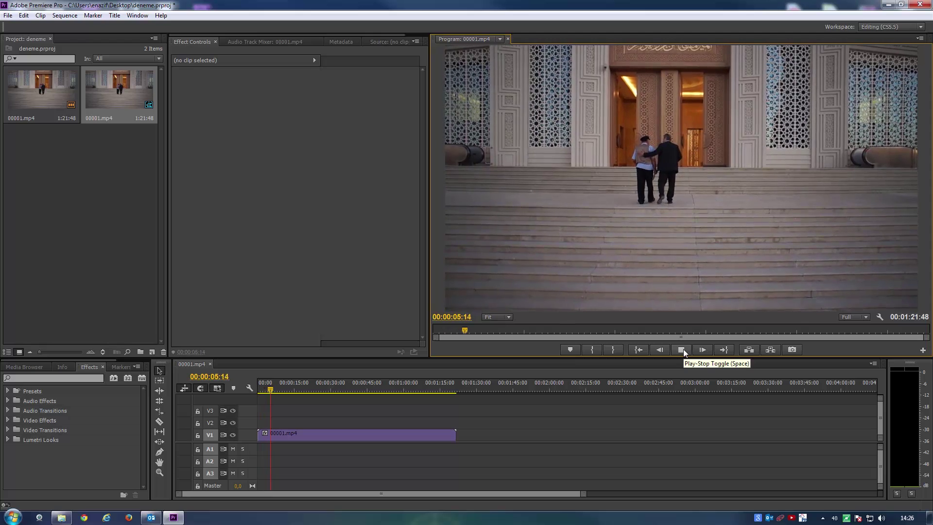
Razor-cut the clip at 00:00:06:31 and delete everything after the cut
left_click(682, 350)
left_click(160, 422)
left_click(274, 432)
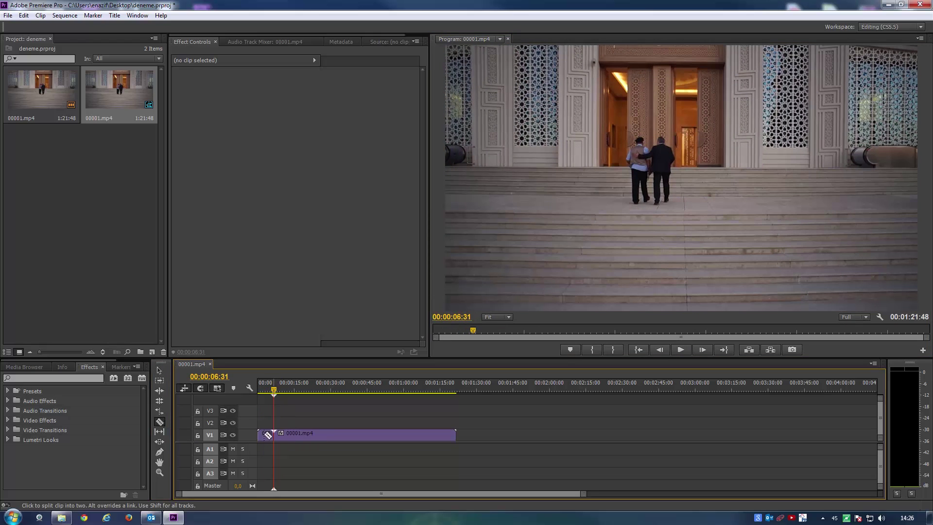
left_click(160, 370)
left_click(328, 442)
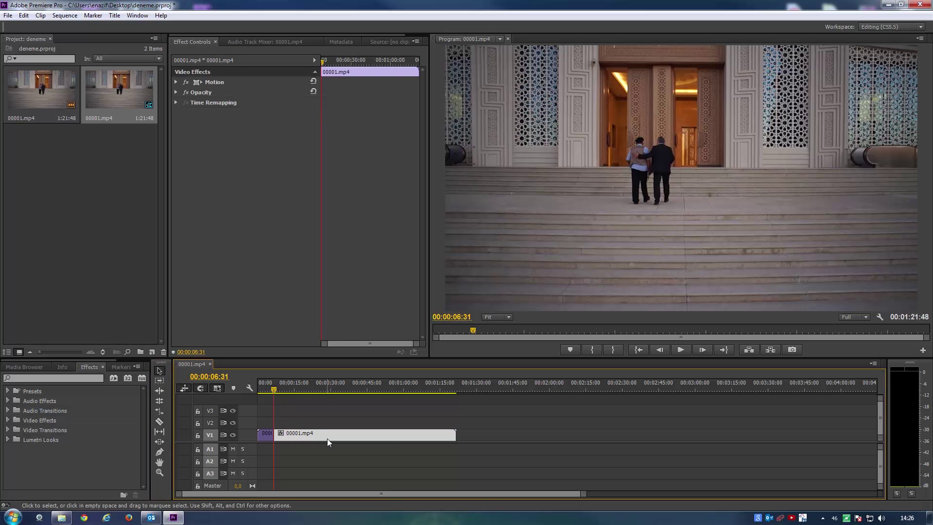
key("Delete")
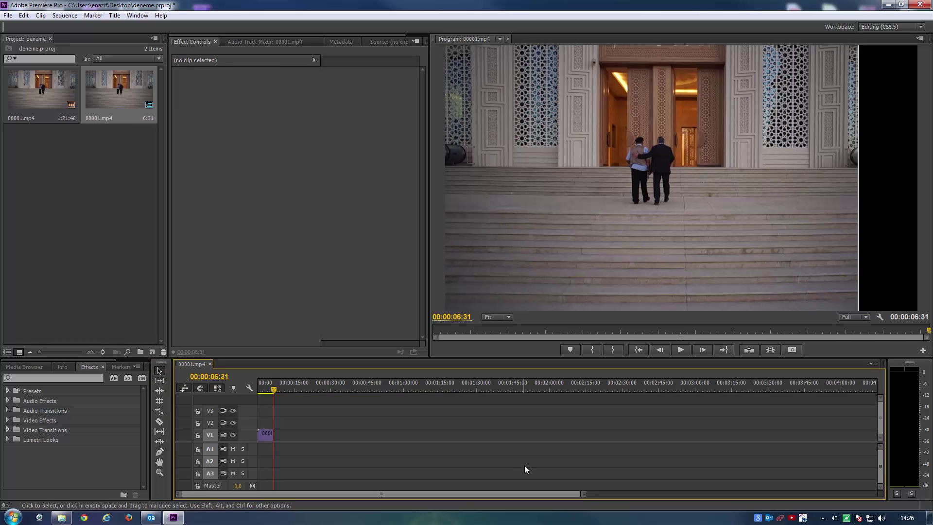
left_click_drag(583, 494, 442, 489)
left_click_drag(409, 390, 131, 385)
Search effects for 'stabi' and apply Warp Stabilizer to the V1 clip, letting analysis finish
left_click(60, 379)
type("stabi")
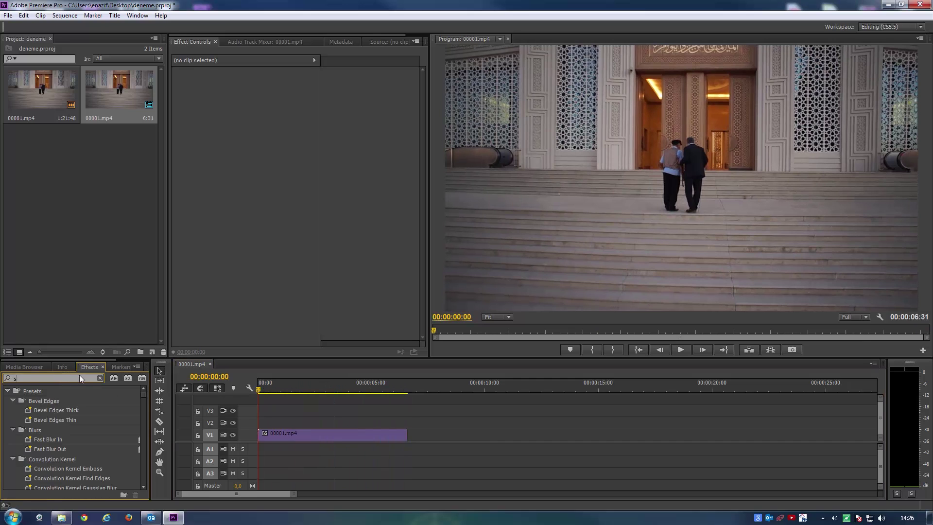
left_click_drag(52, 439, 305, 435)
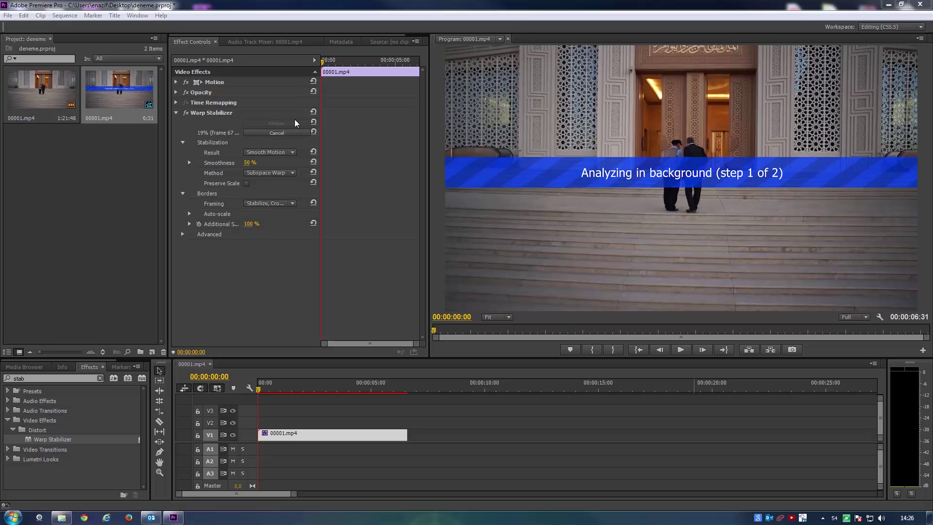
left_click_drag(320, 119, 338, 123)
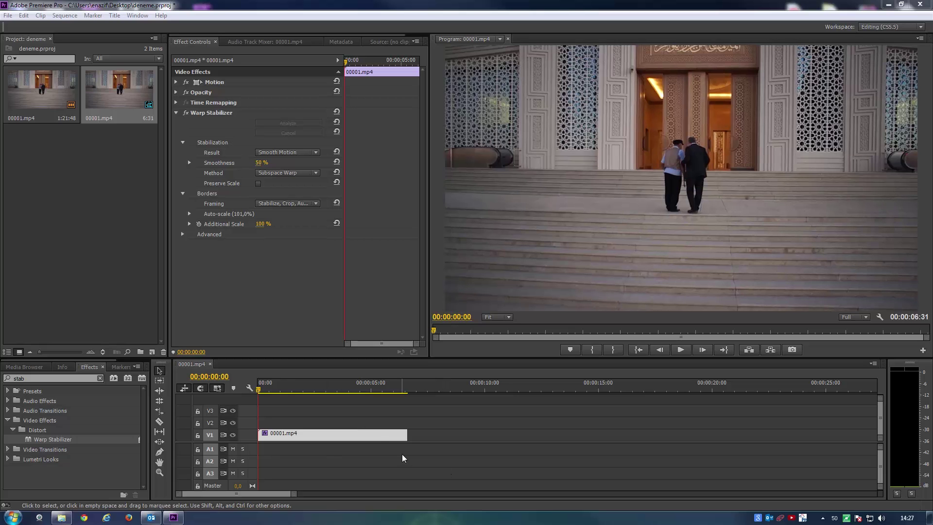
Play back the clip to review the Smooth Motion 50% stabilization, toggling the effect to compare
left_click(259, 389)
key("space")
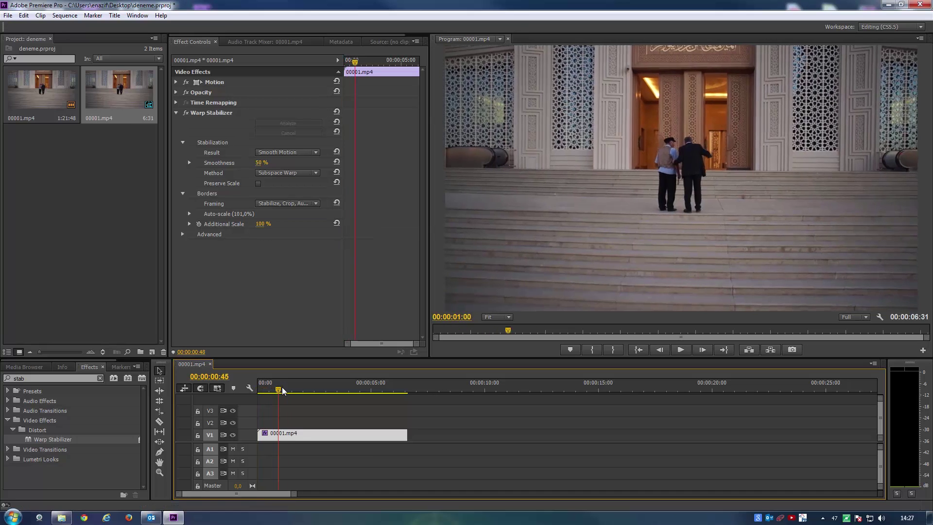
left_click(681, 350)
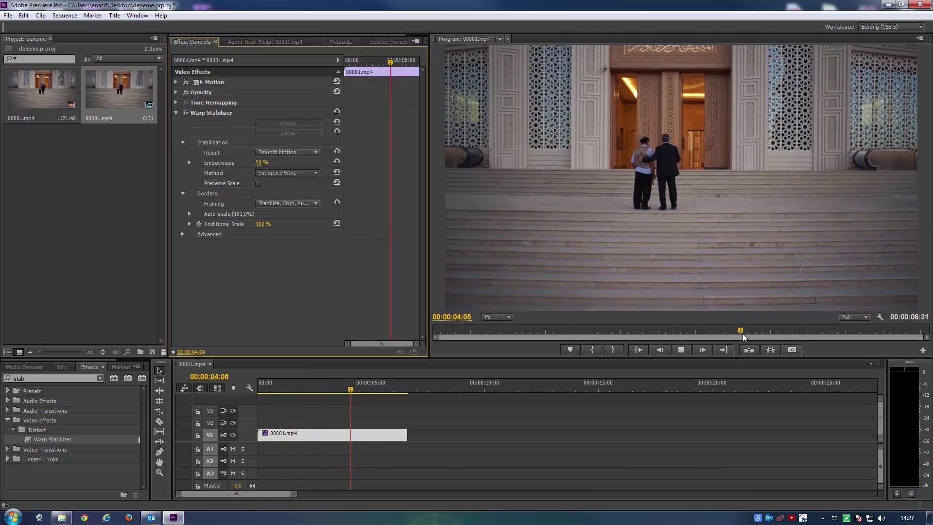
left_click(259, 388)
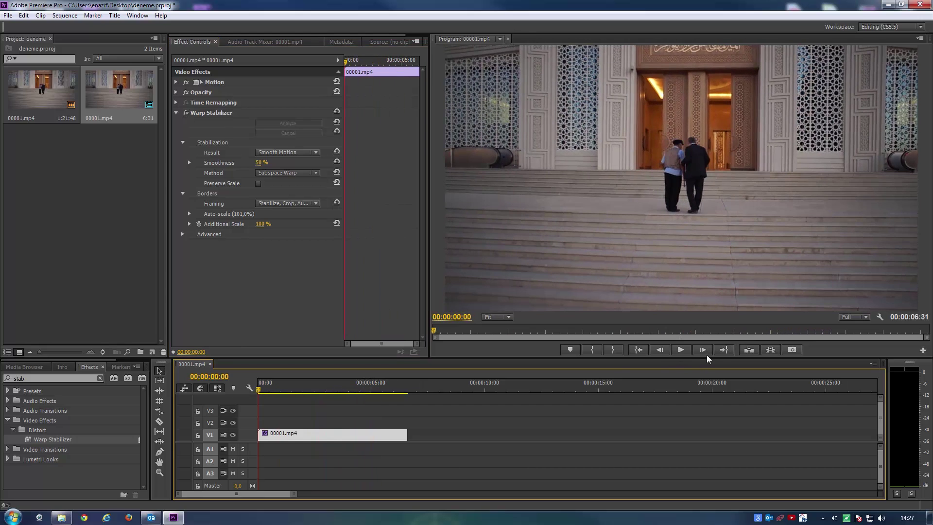
left_click(681, 349)
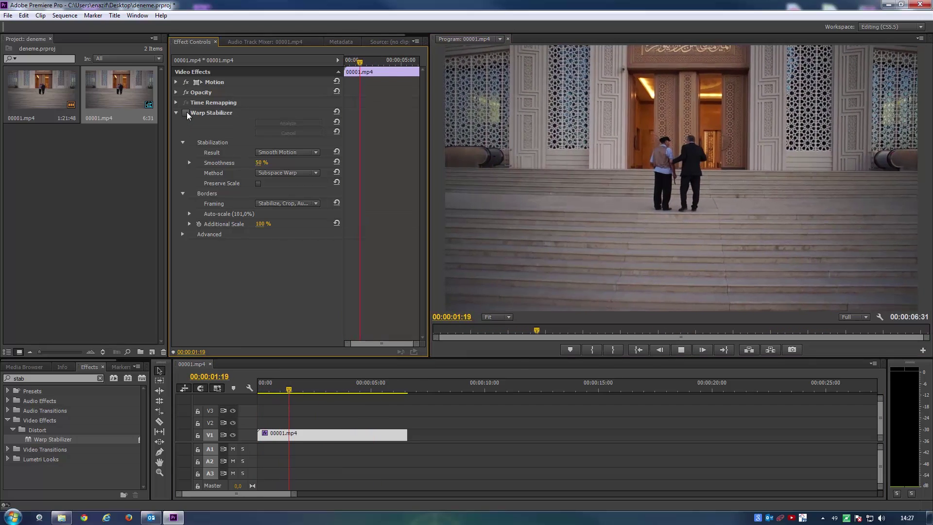
left_click(186, 113)
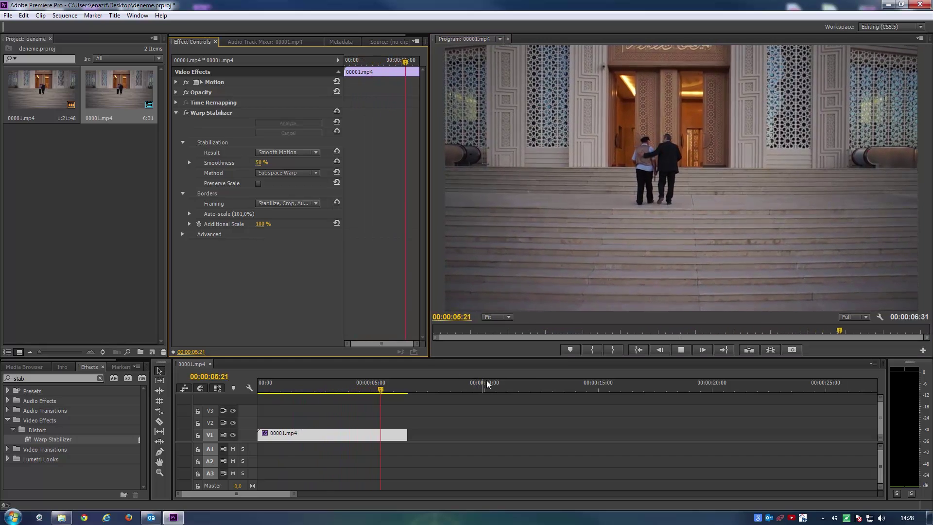
left_click(297, 384)
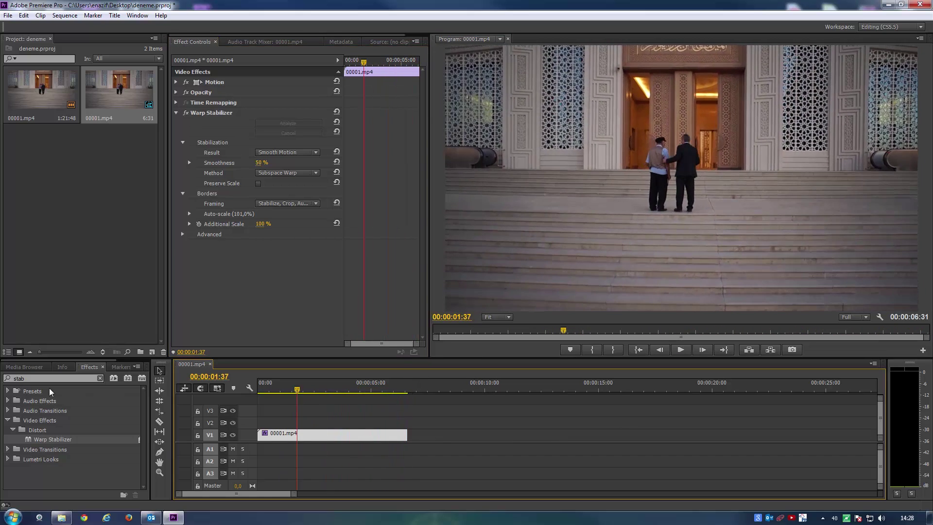
Search effects for 'fast' and apply Fast Color Corrector to the V1 clip
double_click(17, 378)
type("fast")
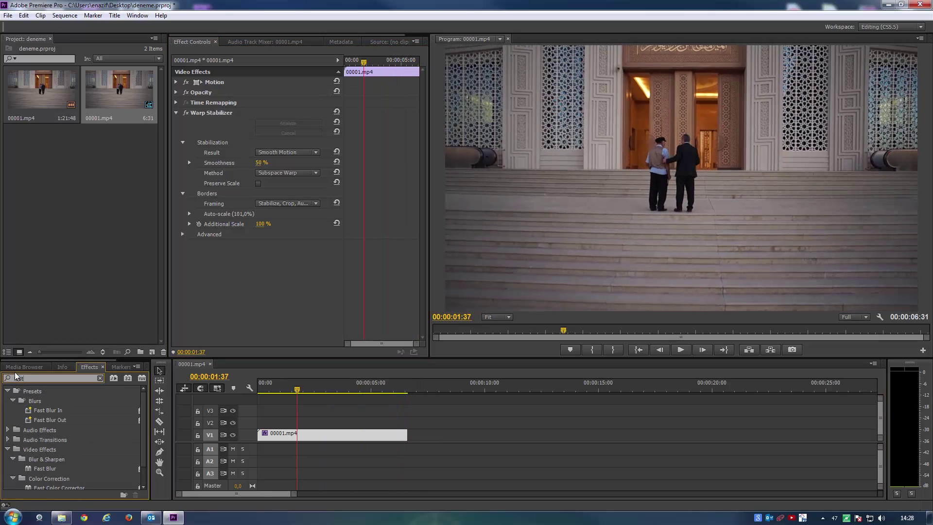
scroll(64, 435, "down", 2)
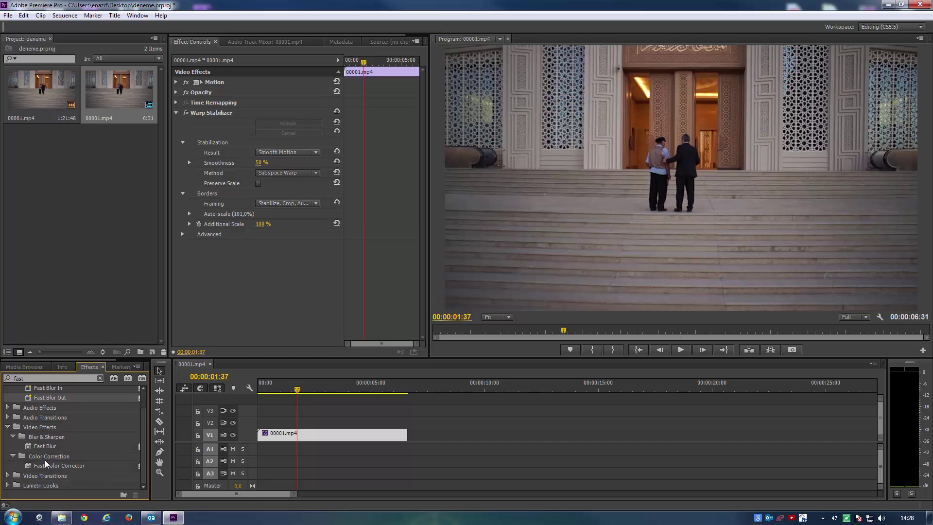
left_click_drag(53, 466, 314, 437)
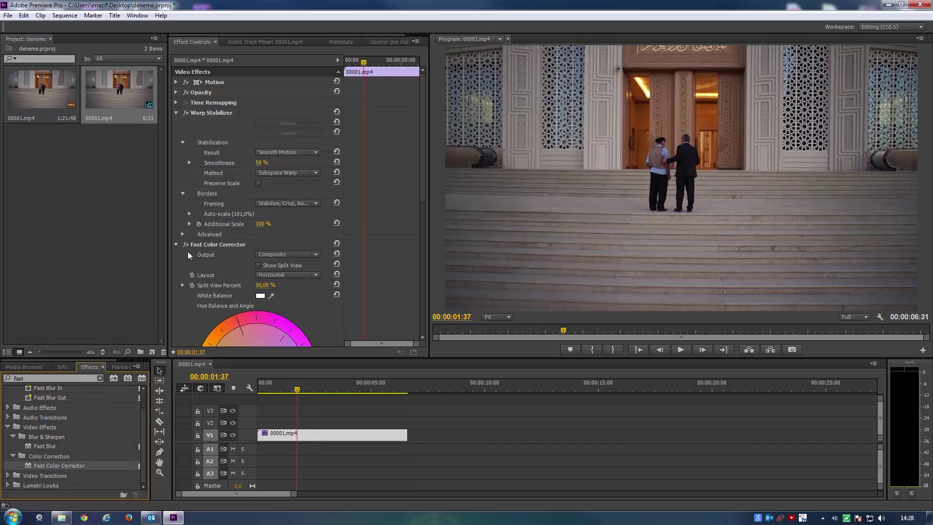
Set Fast Color Corrector input levels to black 11.5 and white 186.1
left_click(176, 113)
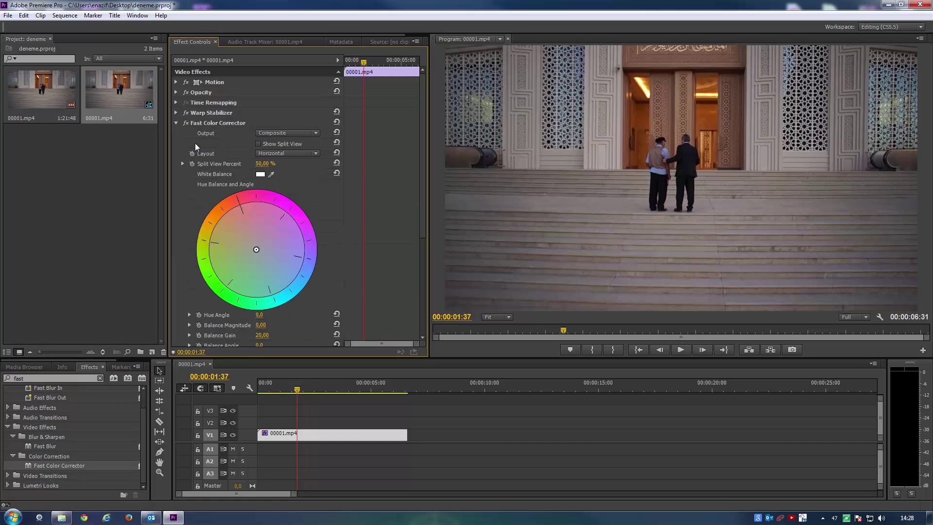
left_click_drag(420, 204, 423, 286)
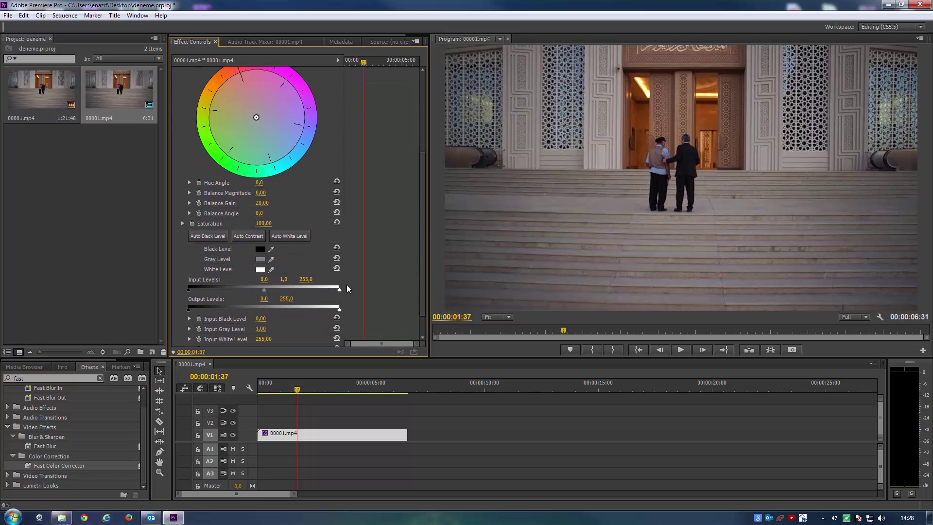
left_click_drag(335, 290, 244, 290)
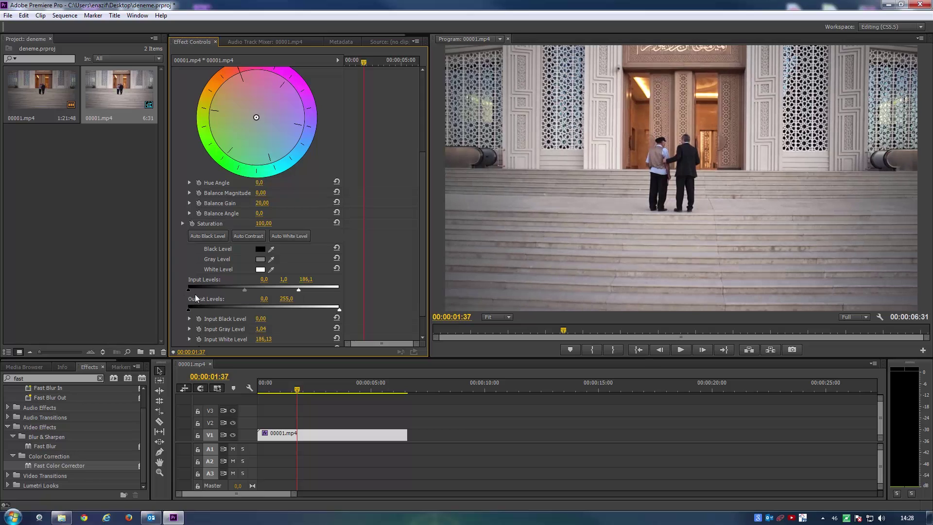
left_click_drag(188, 290, 196, 290)
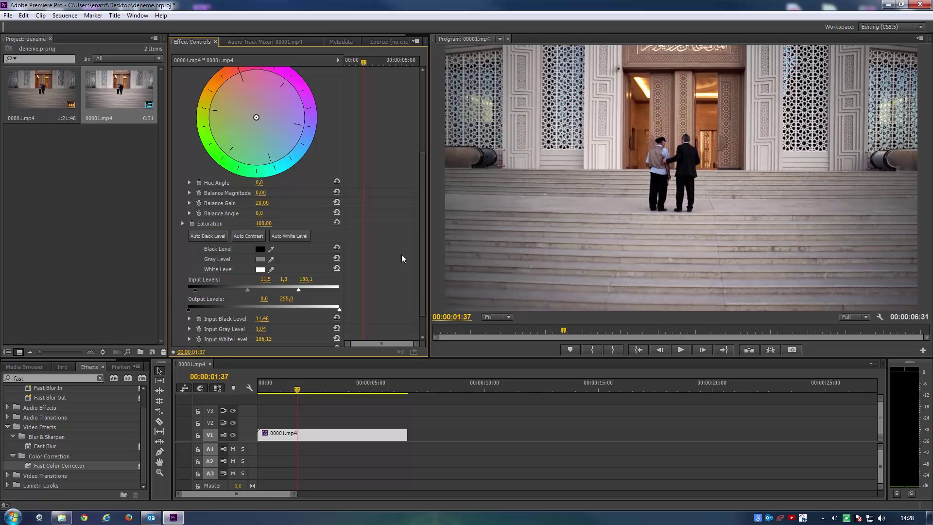
Set the hue balance to magnitude 10.02 at angle -126.3° and preview playback
scroll(284, 170, "up", 2)
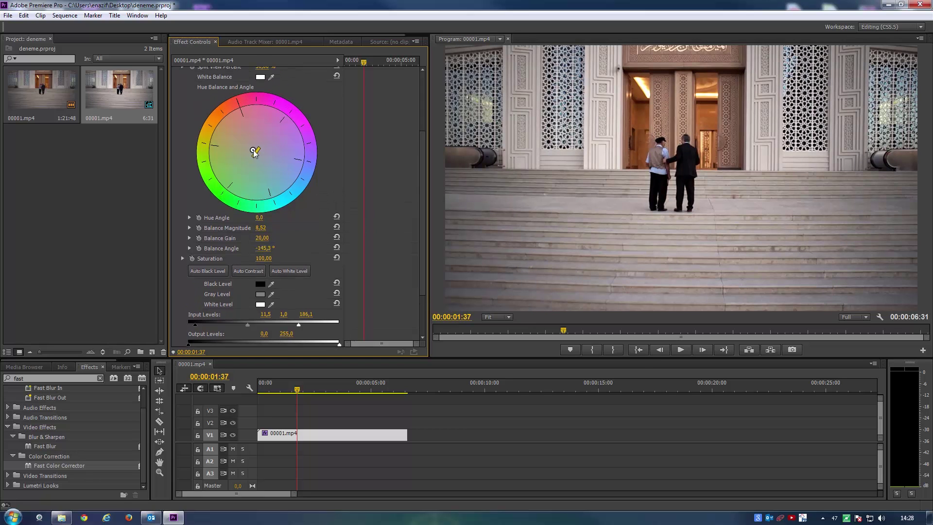
mouse_move(297, 390)
left_mouse_down()
mouse_move(336, 393)
mouse_move(280, 391)
left_mouse_up()
left_click_drag(247, 148, 261, 152)
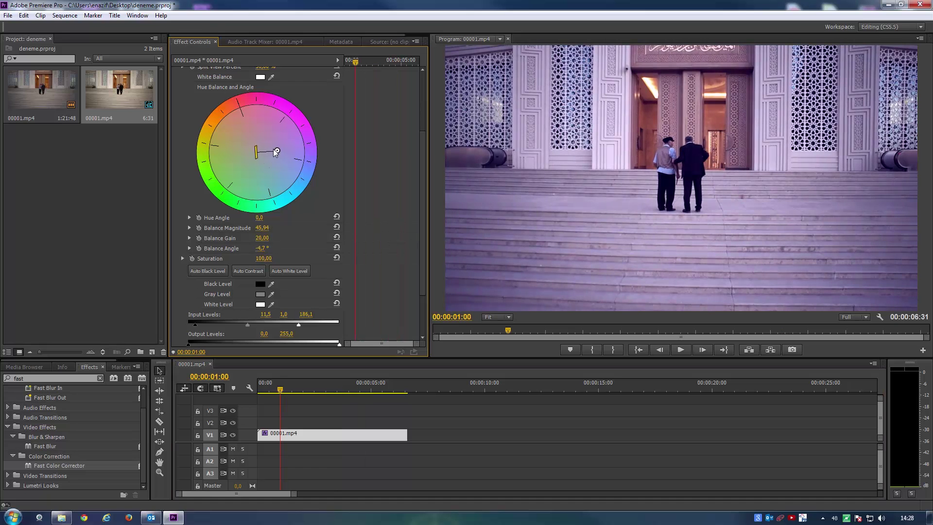
left_click_drag(298, 386, 258, 389)
left_click(680, 349)
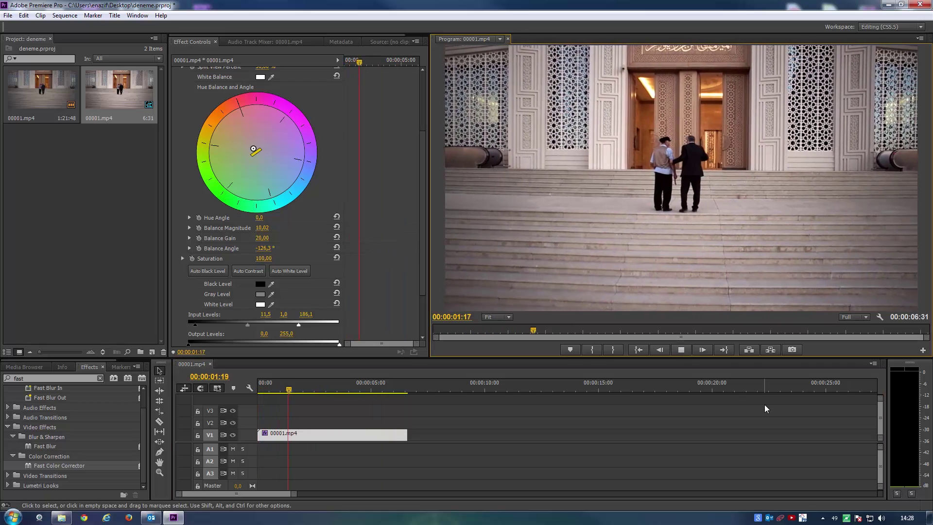
Collapse Fast Color Corrector, expand Warp Stabilizer and replay the Smooth Motion clip from the start
key("space")
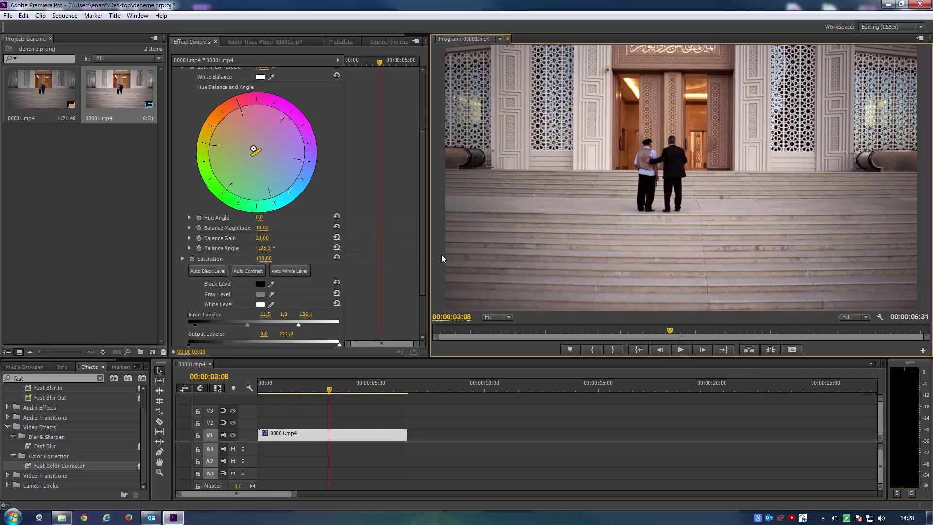
scroll(423, 246, "up", 5)
left_click(174, 103)
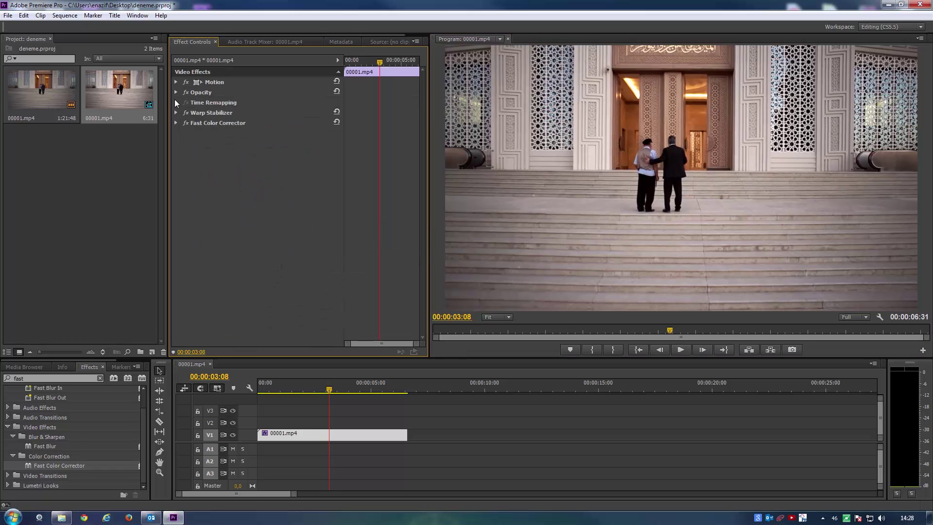
left_click(175, 113)
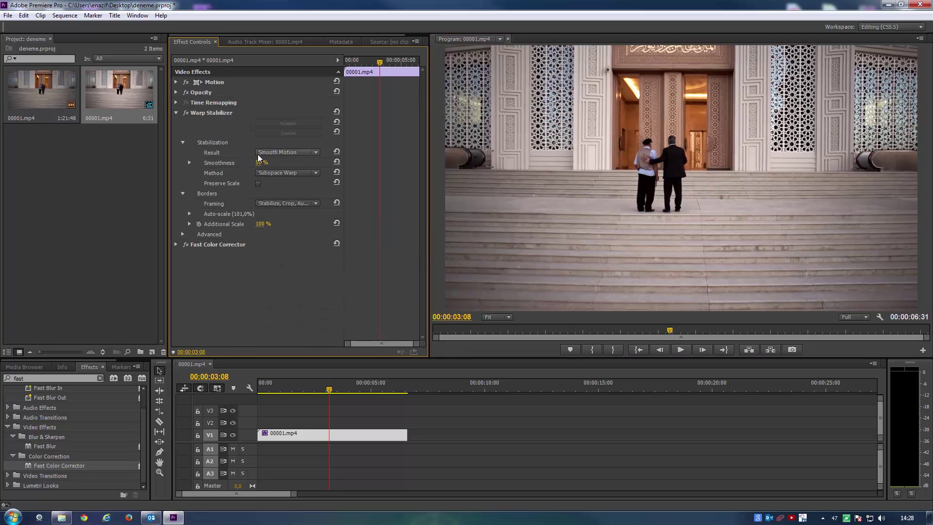
left_click(286, 151)
left_click(289, 153)
left_click_drag(329, 389, 254, 383)
left_click(680, 350)
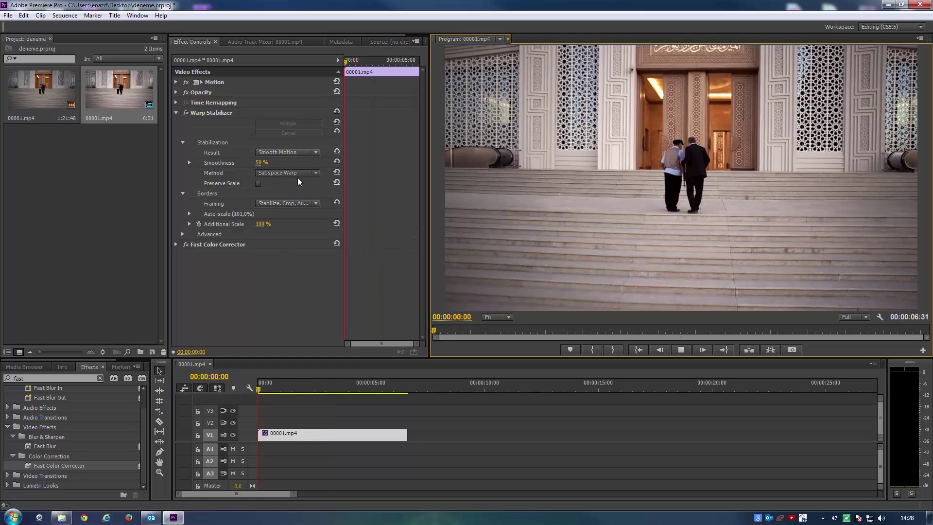
Switch the Warp Stabilizer Result to No Motion and replay the clip from the start
left_click(286, 153)
left_click(284, 173)
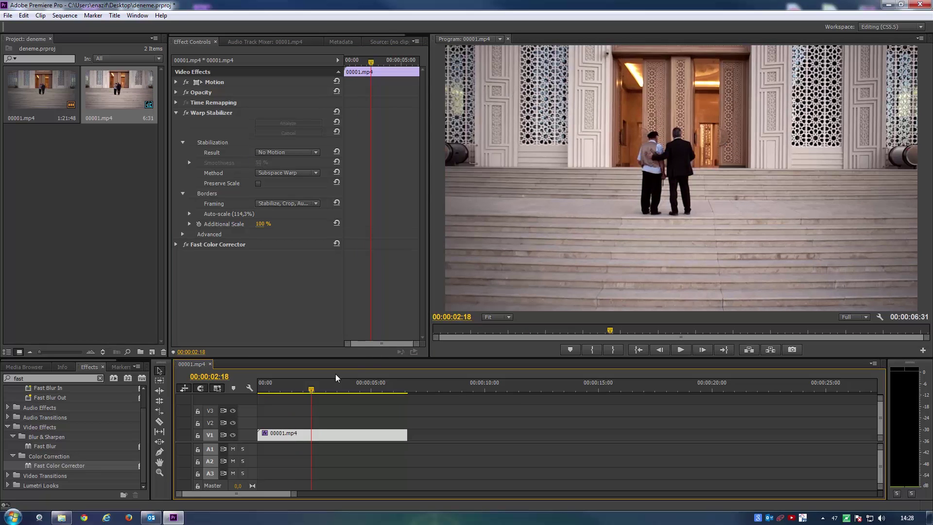
key("Home")
left_click(682, 350)
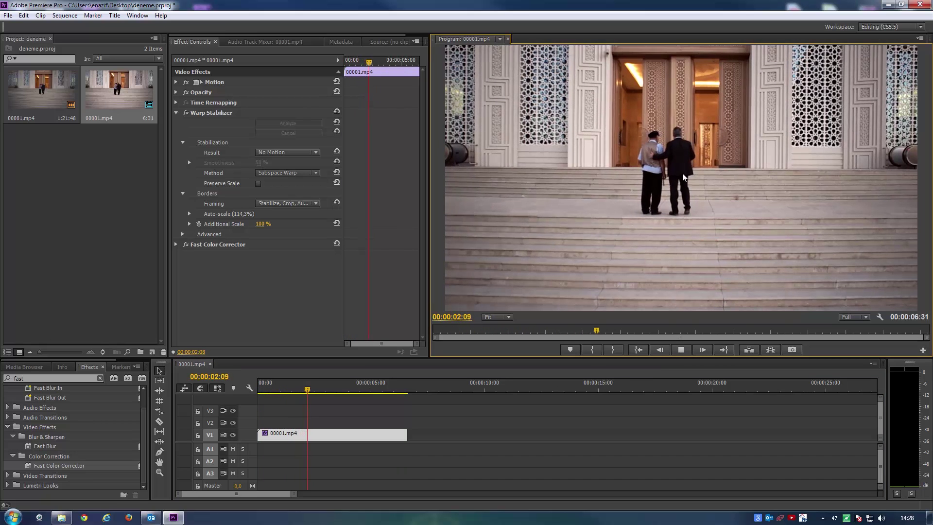
Switch the Warp Stabilizer Result back to Smooth Motion and replay the re-stabilized clip
left_click(284, 153)
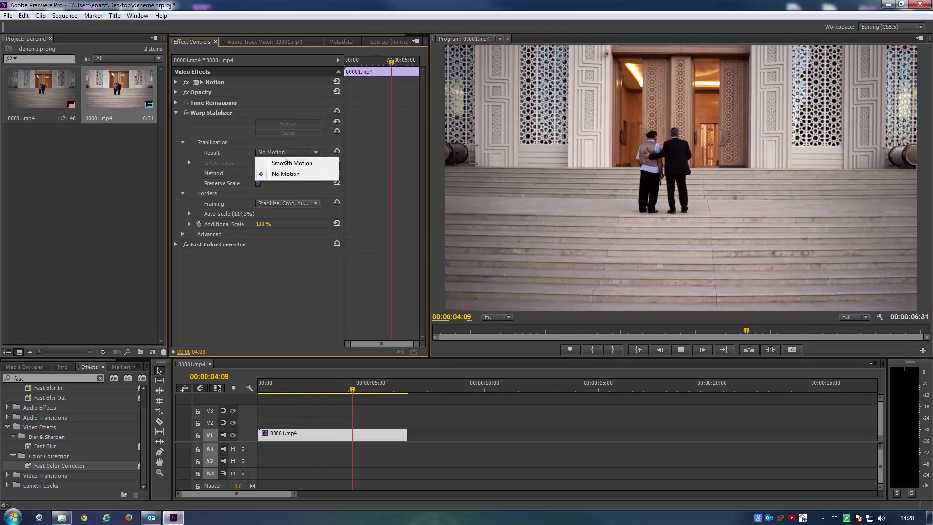
left_click(277, 163)
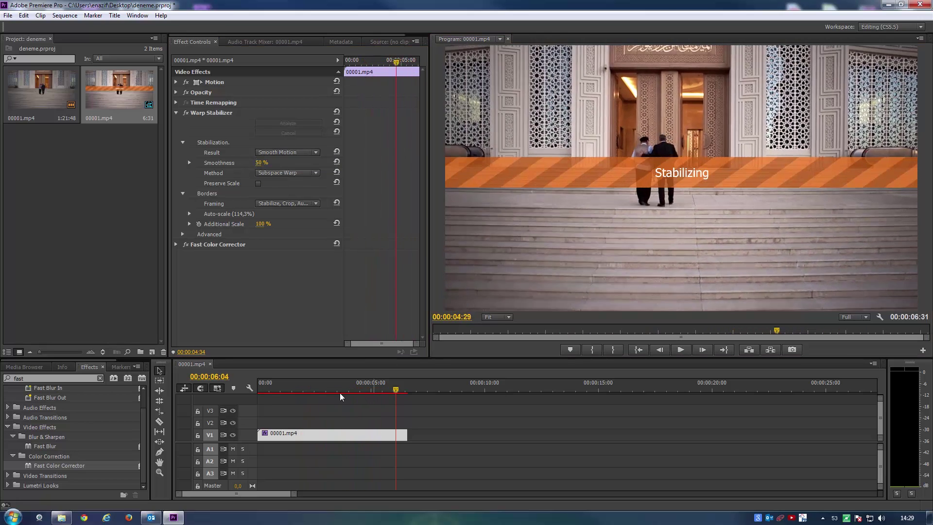
key("Home")
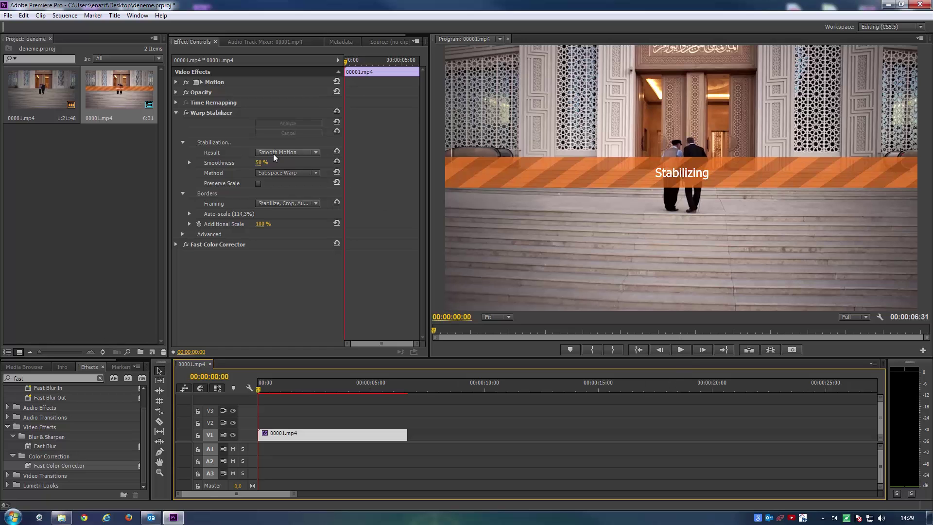
left_click(682, 350)
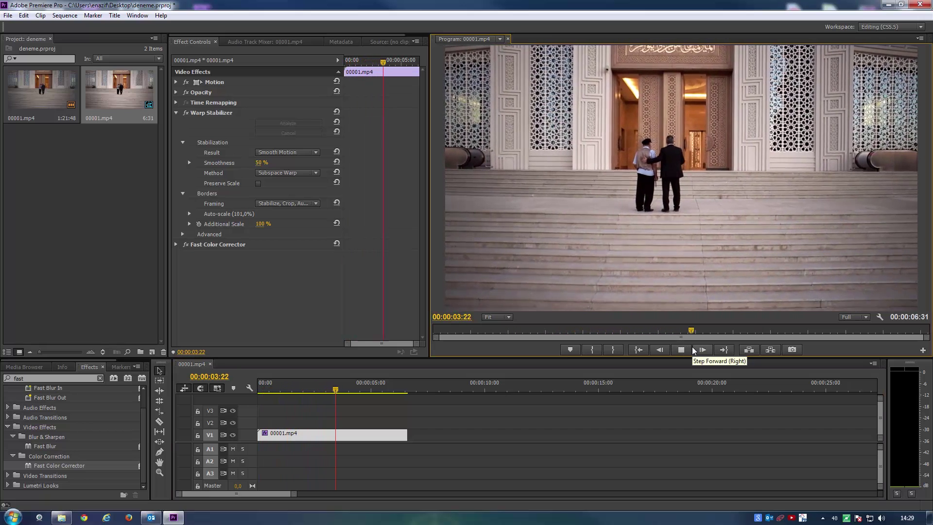
Stop playback and set the Warp Stabilizer framing to Stabilize Only
left_click(693, 350)
left_click(288, 204)
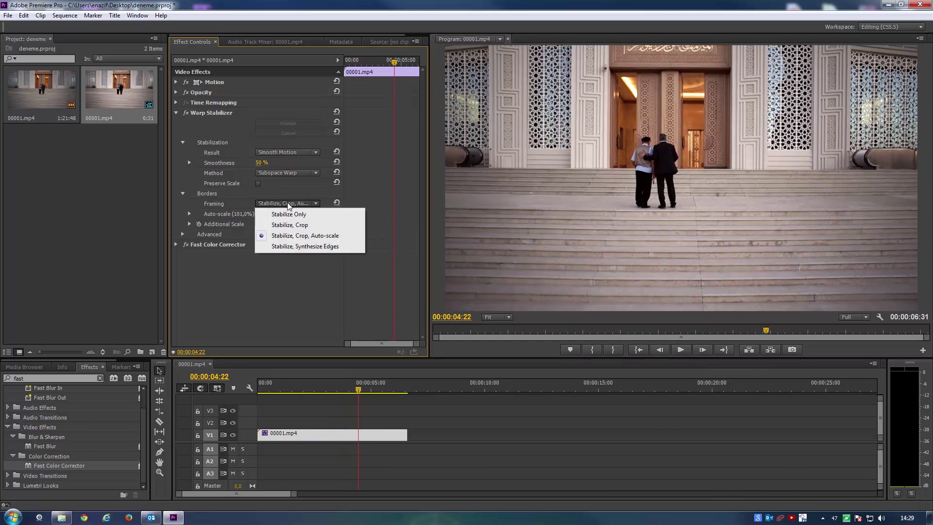
left_click(289, 215)
Preview the clip from about two seconds in, then play from 00:00:04:08 to 00:00:04:28
left_click_drag(348, 391, 258, 392)
left_click(681, 350)
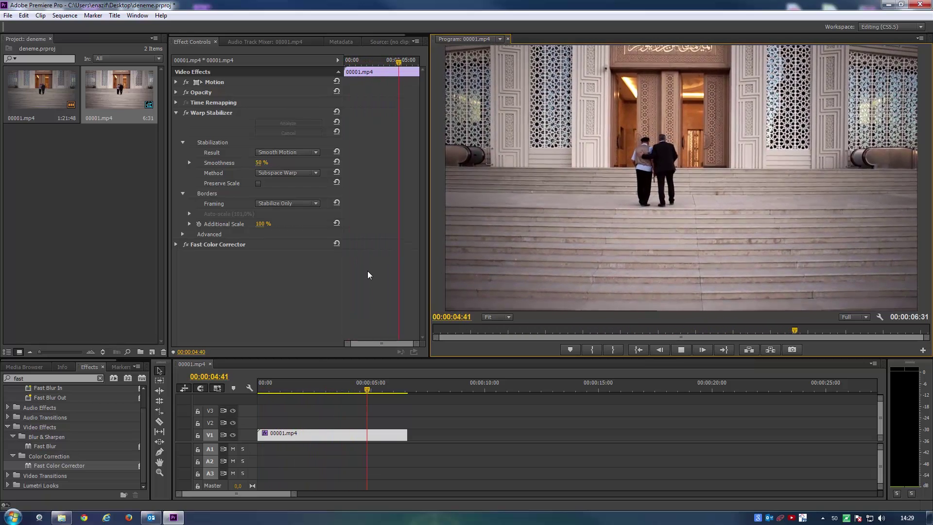
left_click(681, 352)
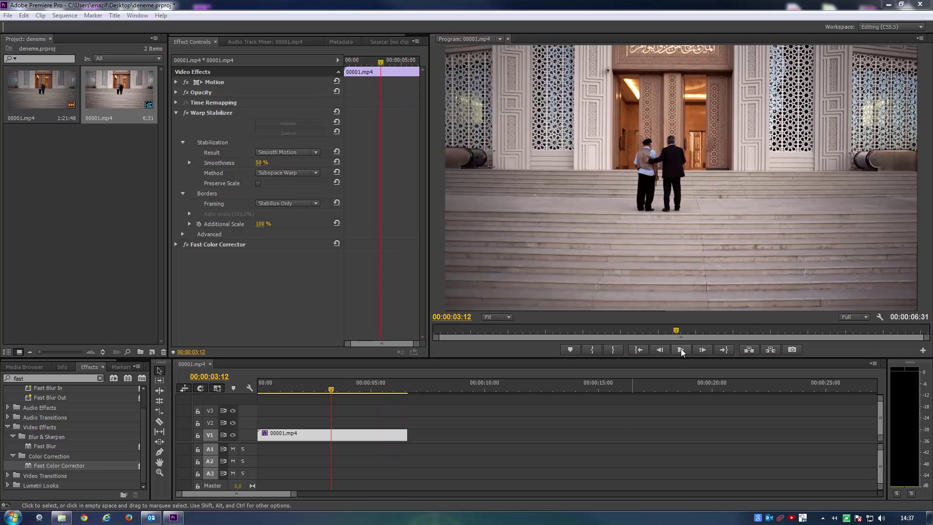
left_click(681, 353)
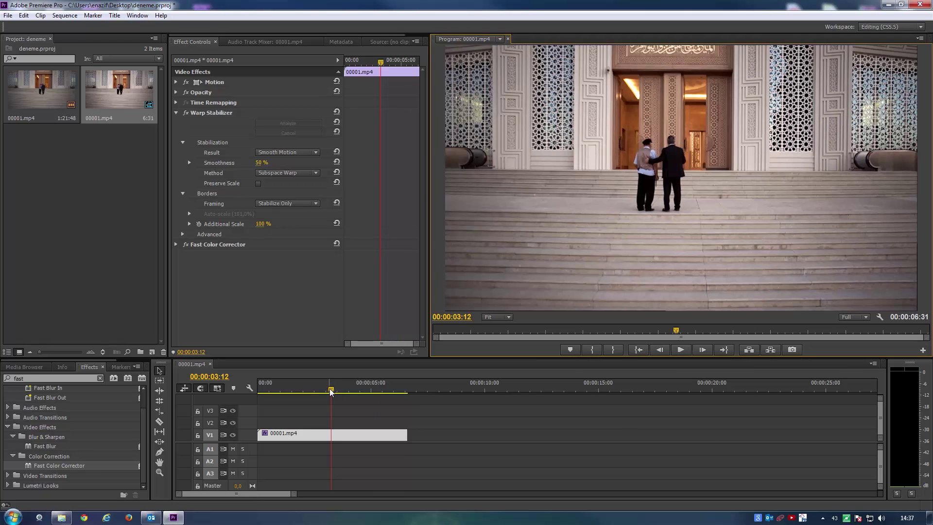
left_click_drag(330, 391, 352, 390)
left_click(687, 350)
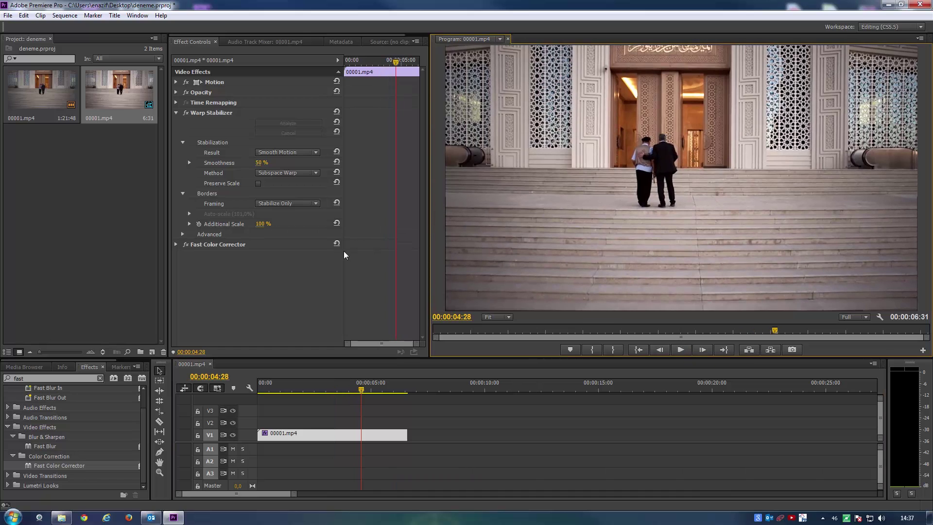
left_click(8, 15)
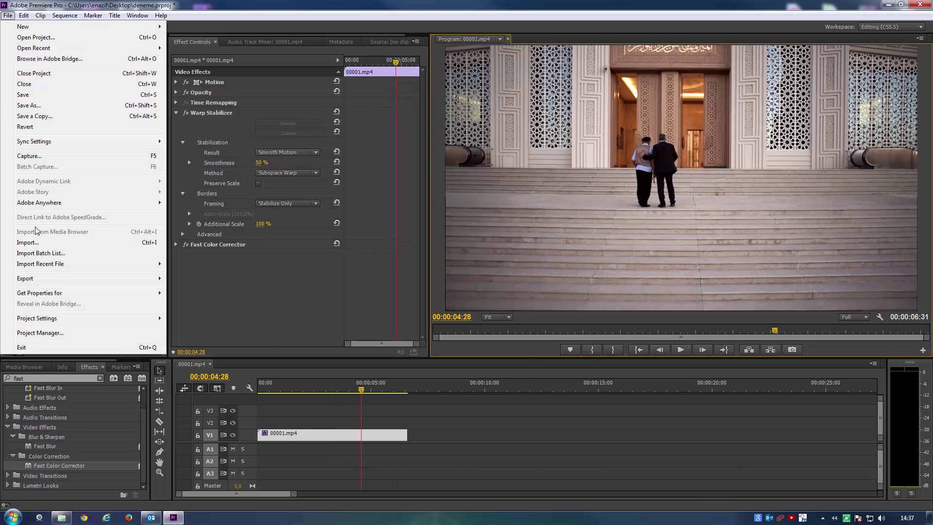
Set media export to H.264 with the Custom preset and output file stabilze.mp4 on the Desktop
mouse_move(146, 279)
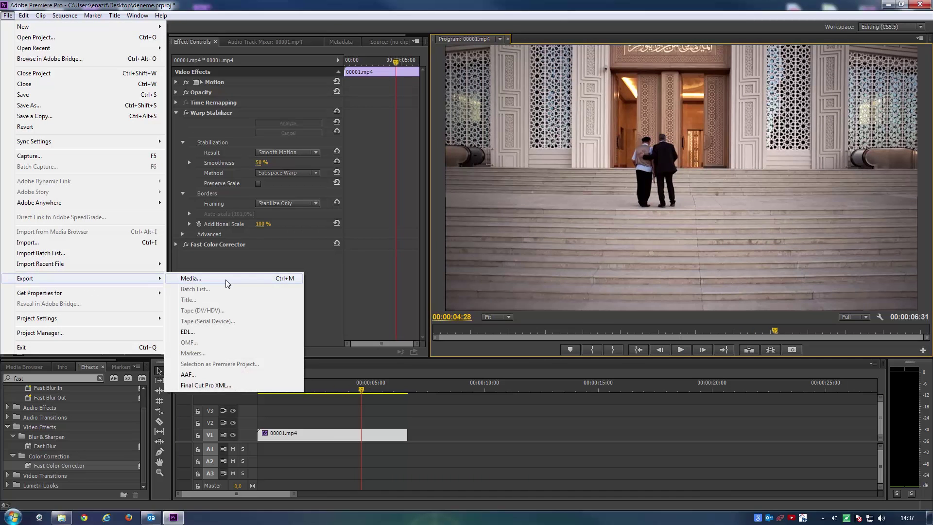
left_click(226, 283)
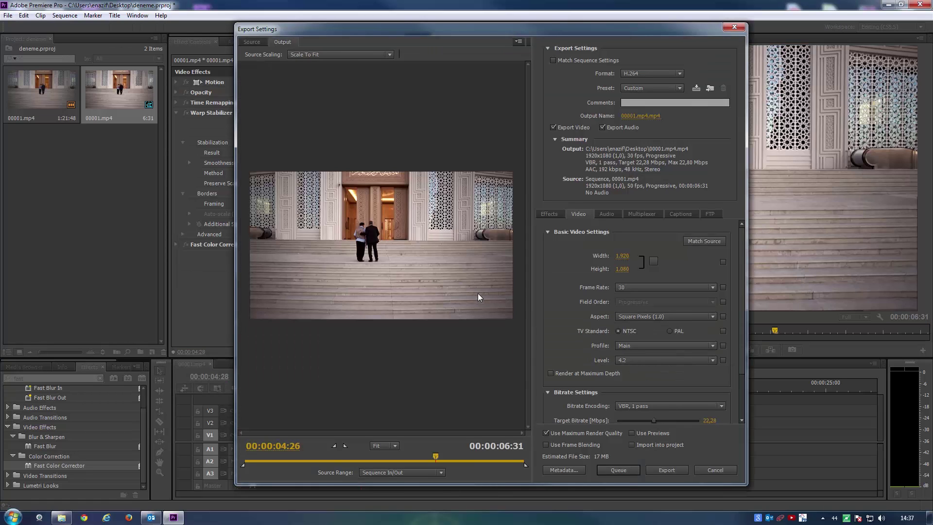
left_click(654, 73)
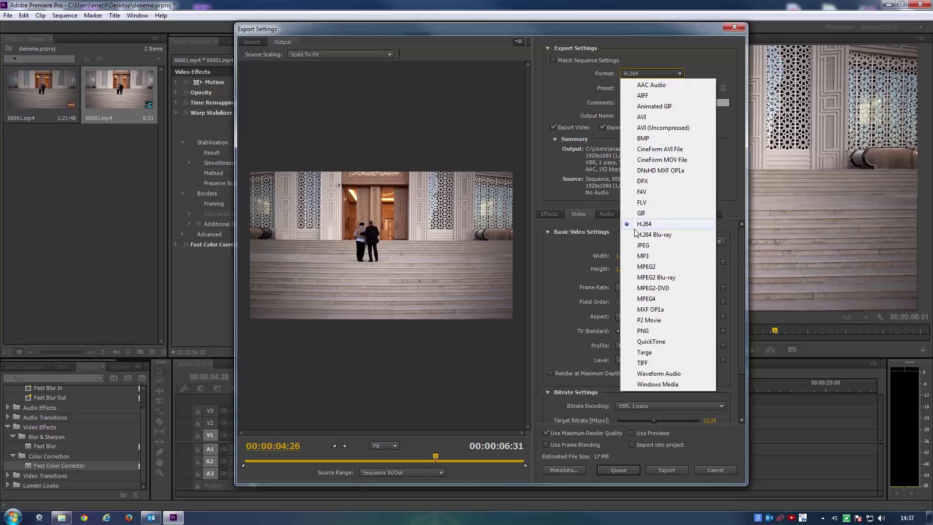
left_click(656, 226)
left_click(642, 89)
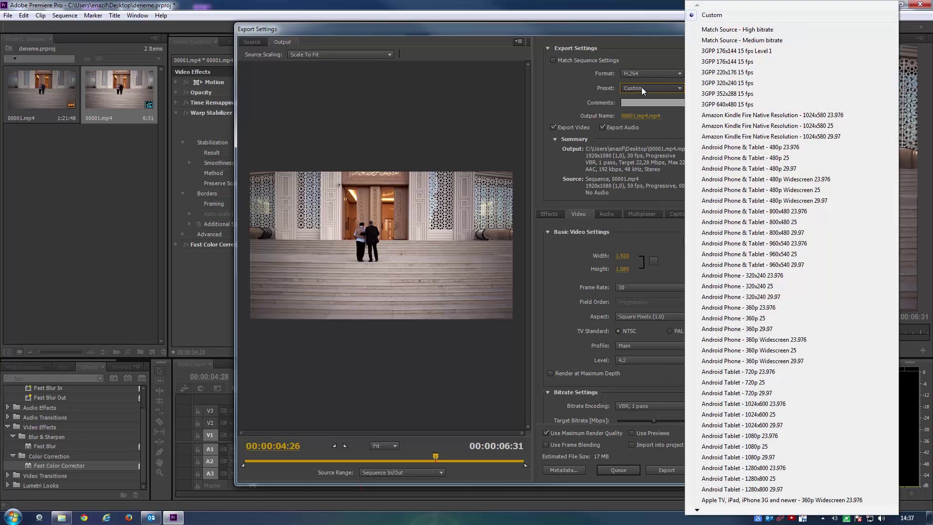
left_click(642, 89)
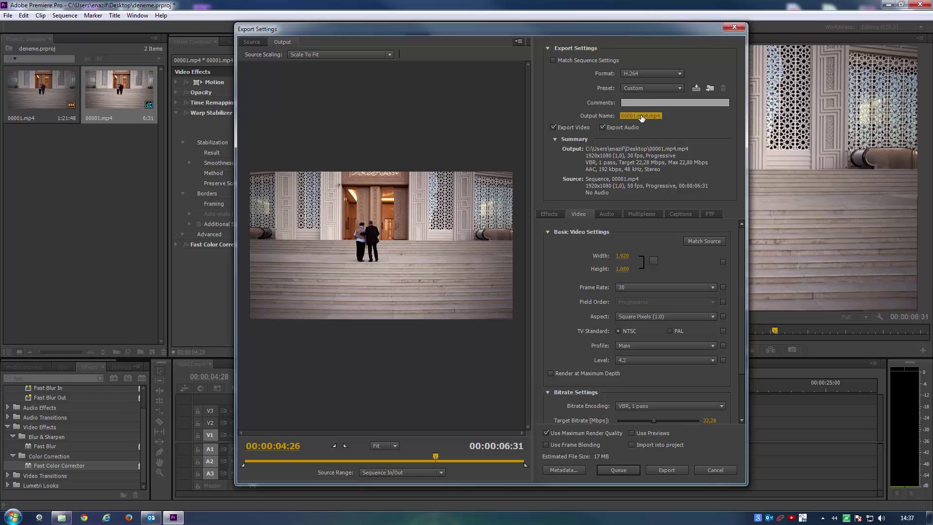
left_click(640, 116)
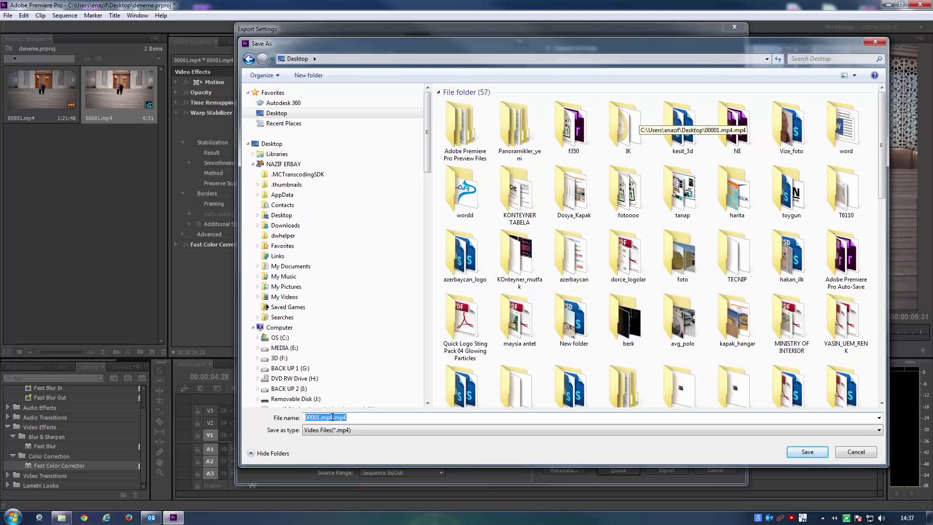
type("stab")
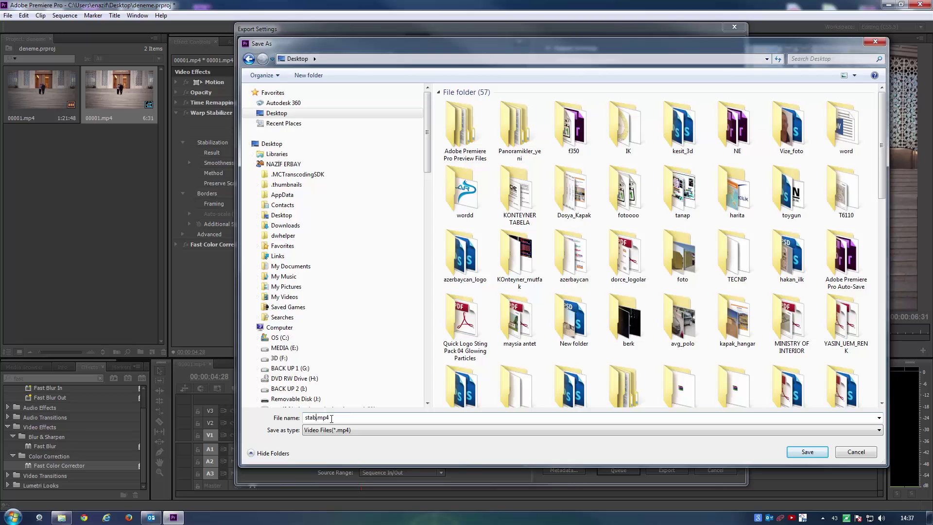
type("e")
key("Return")
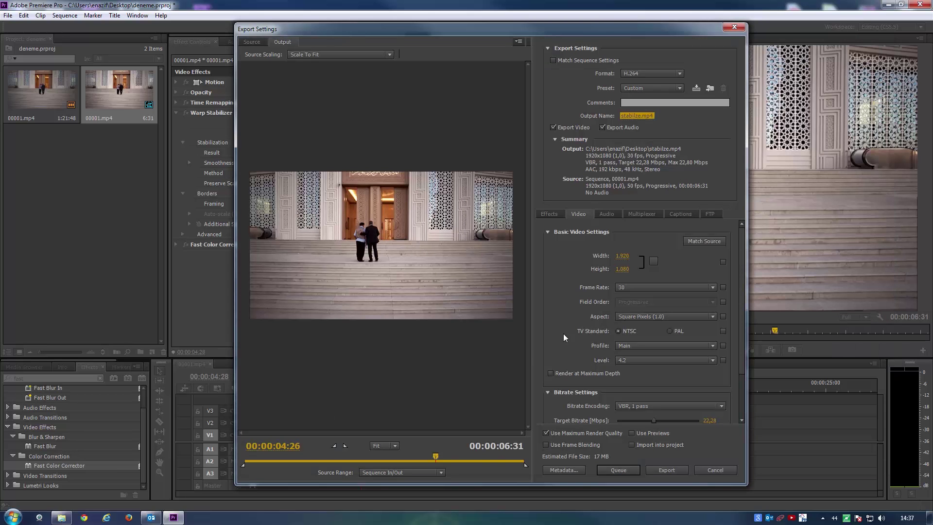
Keep the export frame rate at 30 fps and the aspect at Square Pixels (1.0)
left_click(629, 287)
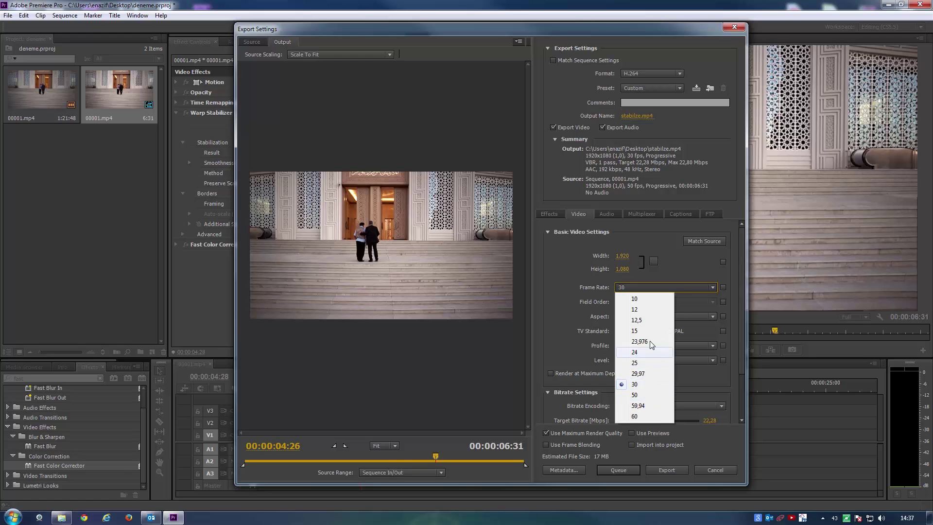
left_click(641, 384)
left_click(664, 318)
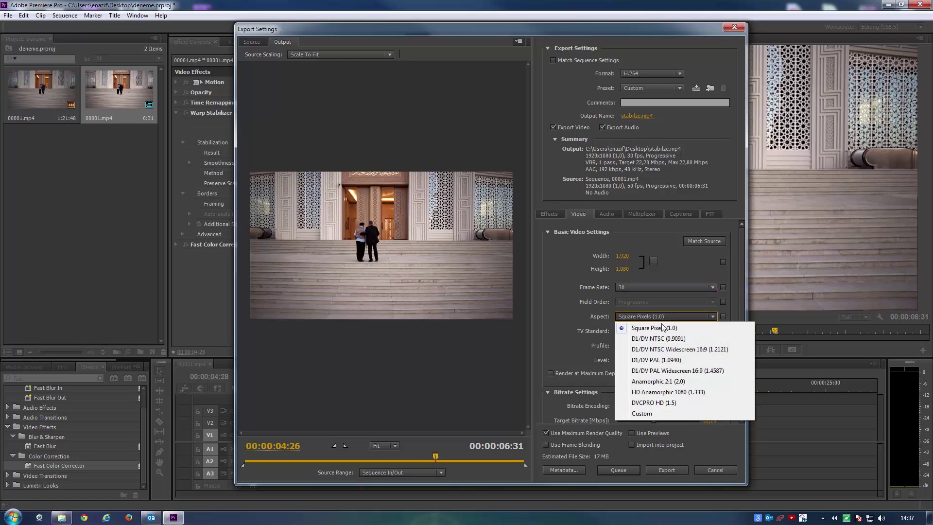
left_click(649, 329)
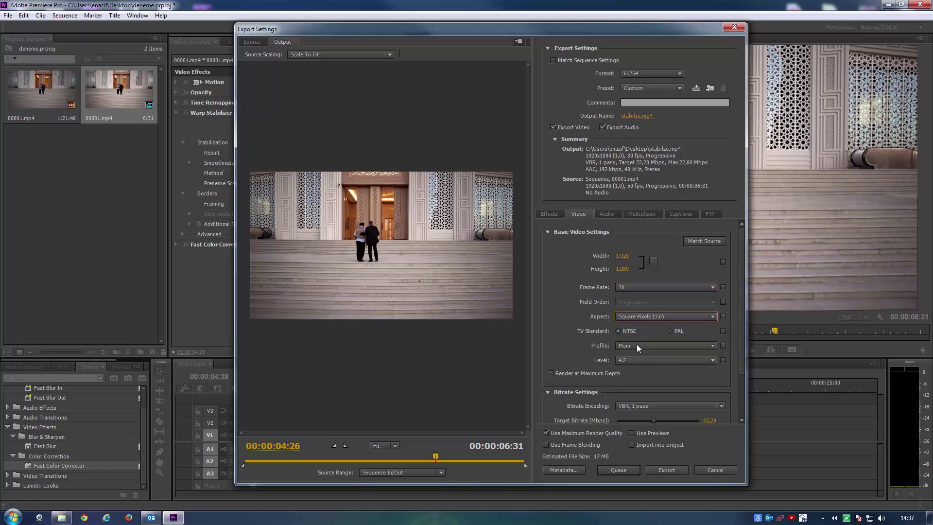
Lower the target bitrate to 21,69 Mbps, export the video, and show the desktop
left_click_drag(743, 342, 736, 397)
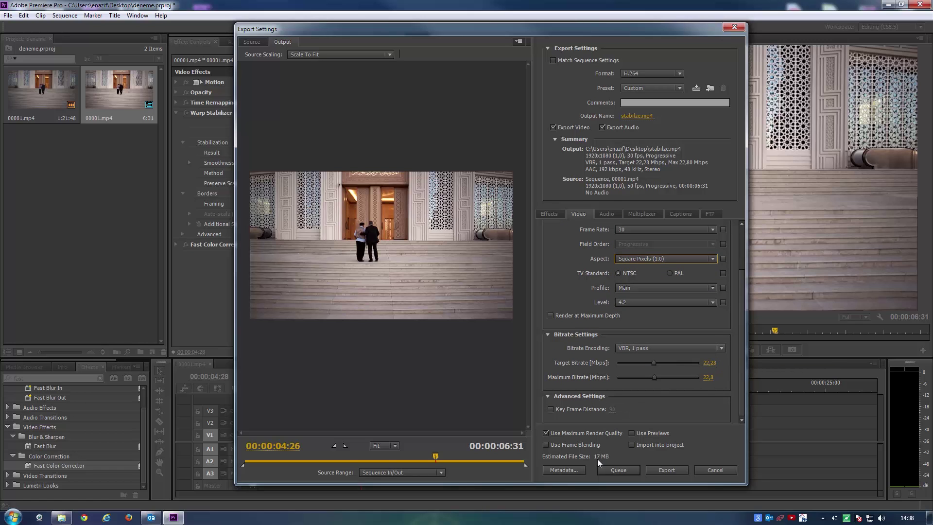
left_click_drag(652, 363, 621, 364)
left_click_drag(652, 365, 652, 364)
left_click(667, 470)
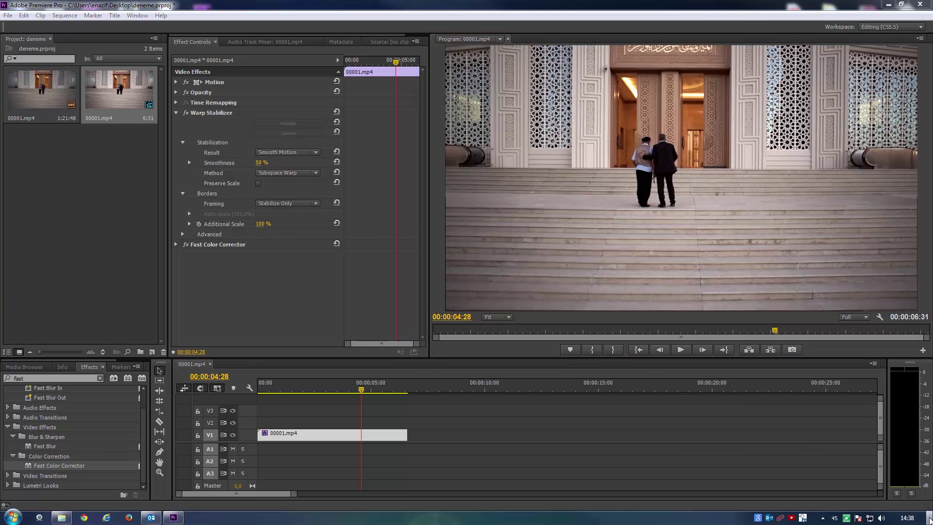
left_click(929, 517)
Play stabilze.mp4 in Media Player Classic, entering and then leaving fullscreen
double_click(202, 61)
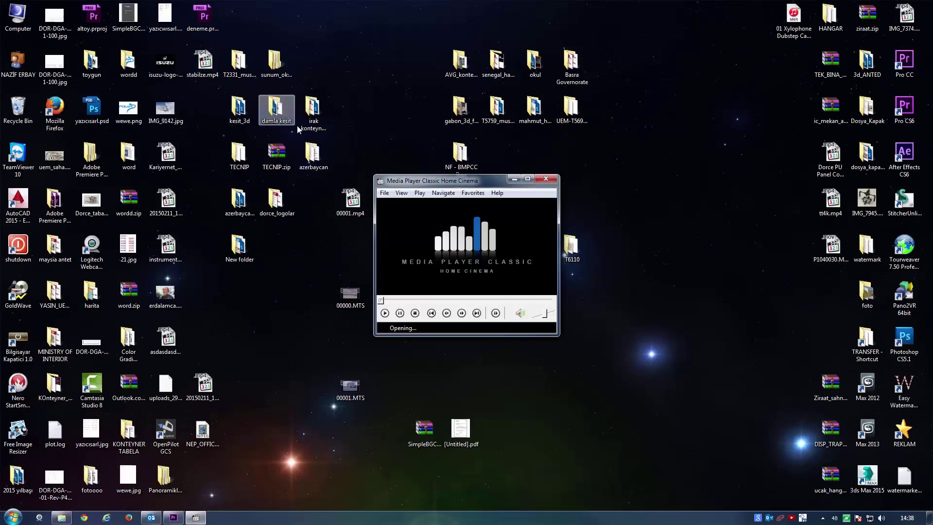
double_click(436, 211)
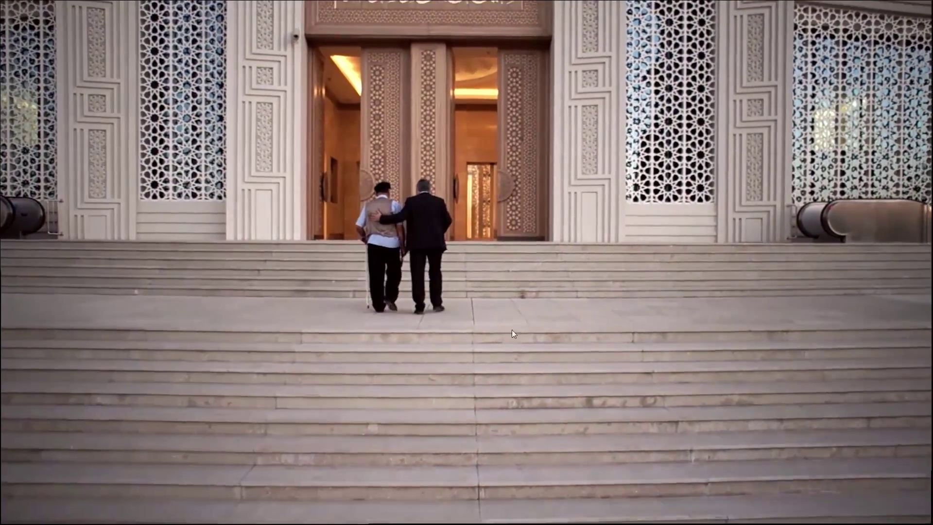
double_click(436, 235)
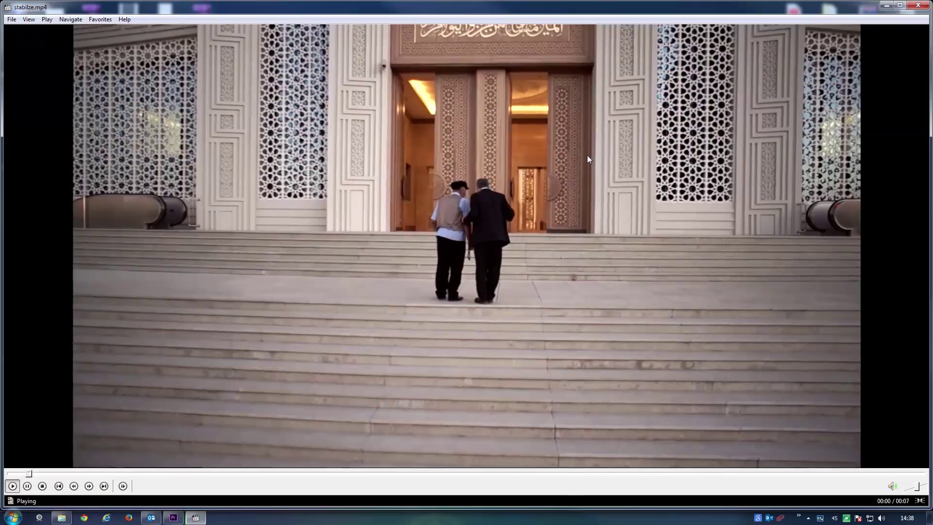